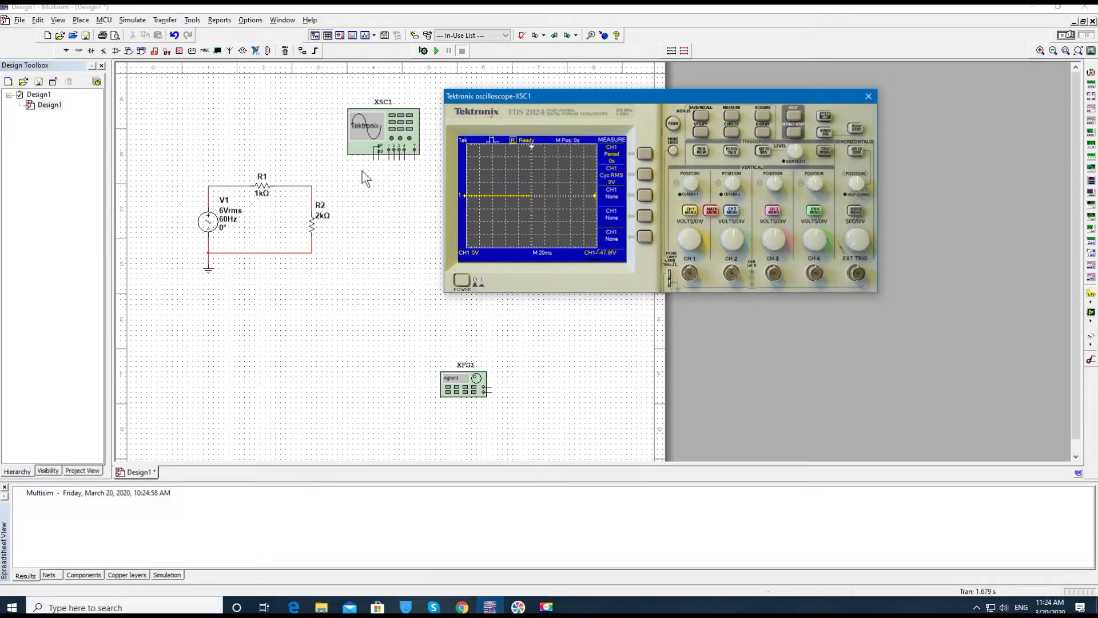
# - Wire the oscilloscope's ground terminal to the lower end of R2 and its channel 1 input to R2's upper end
pyautogui.click(377, 158)
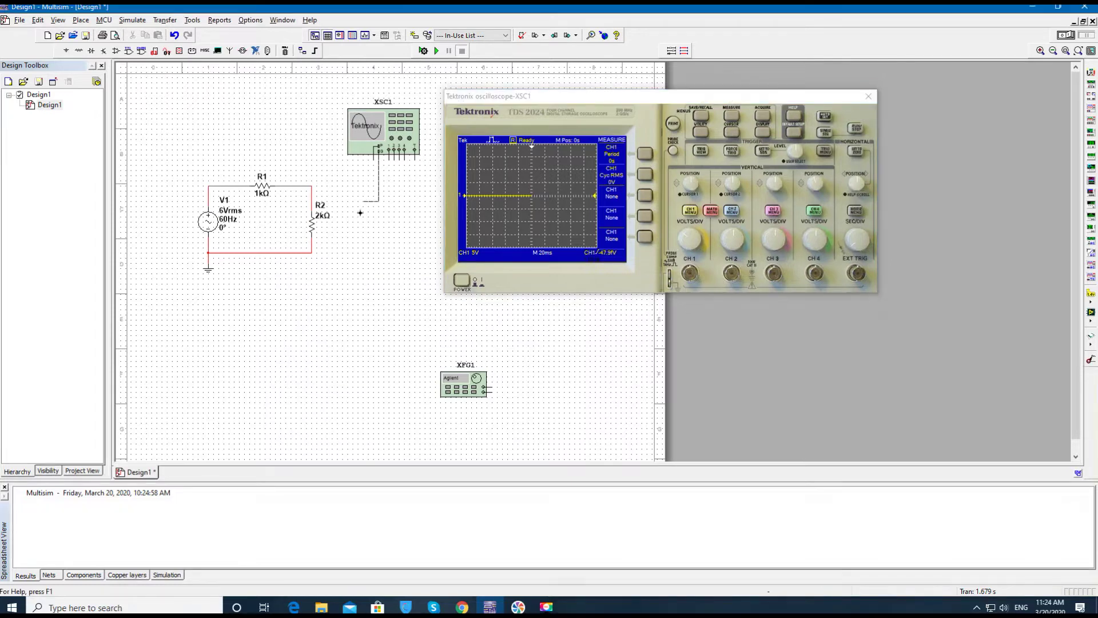
pyautogui.click(314, 245)
pyautogui.click(389, 154)
pyautogui.click(311, 193)
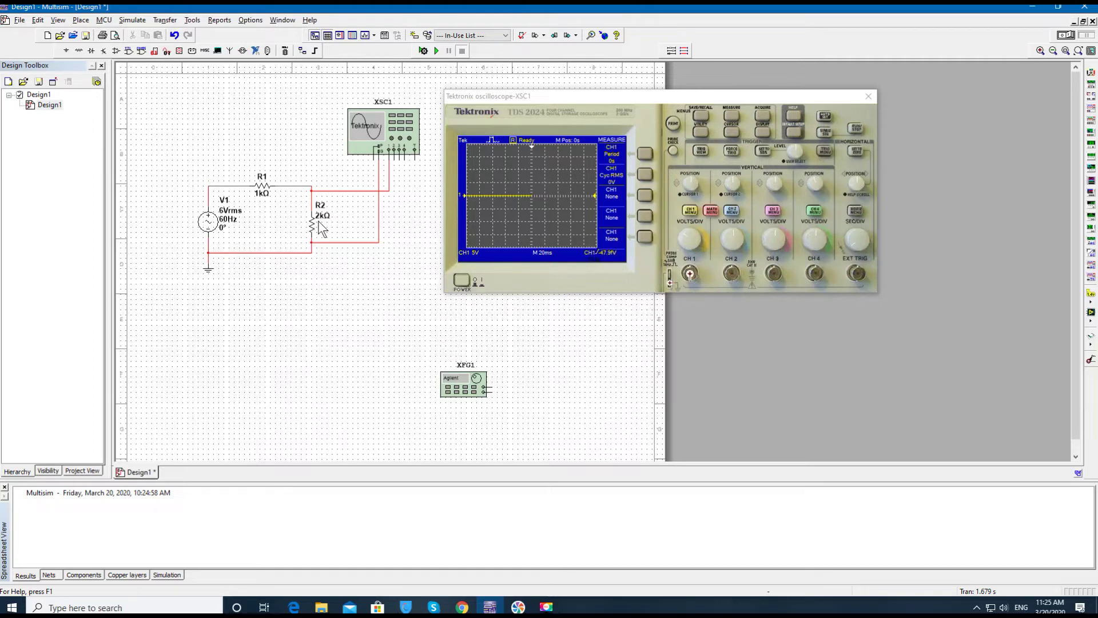
# - Run the simulation and autoset the oscilloscope on the R2 voltage
pyautogui.click(437, 50)
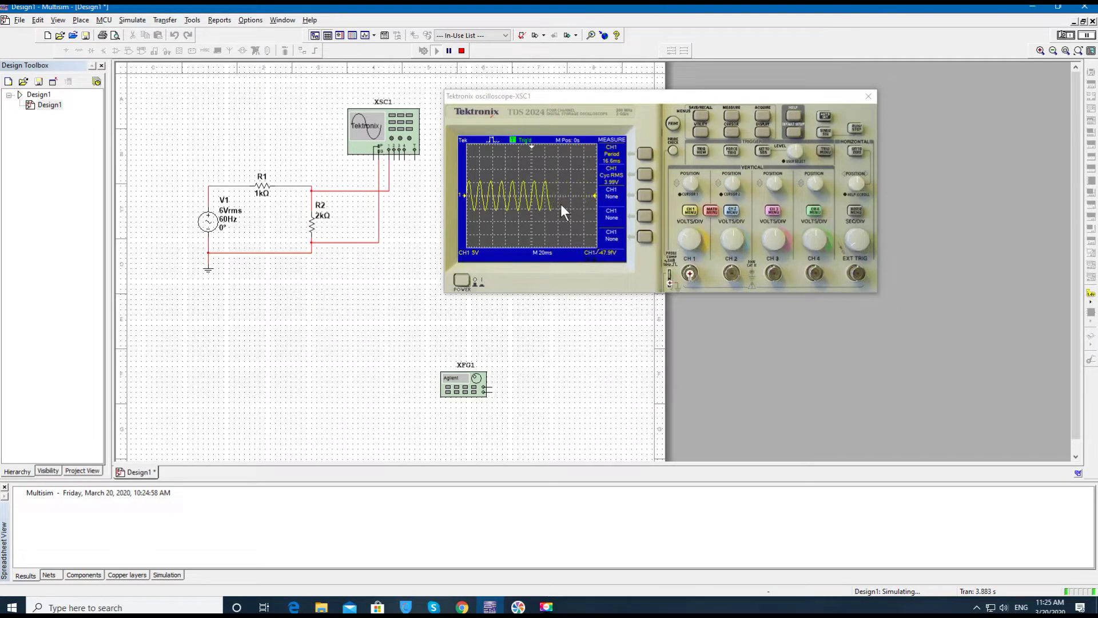
pyautogui.click(823, 118)
pyautogui.click(825, 117)
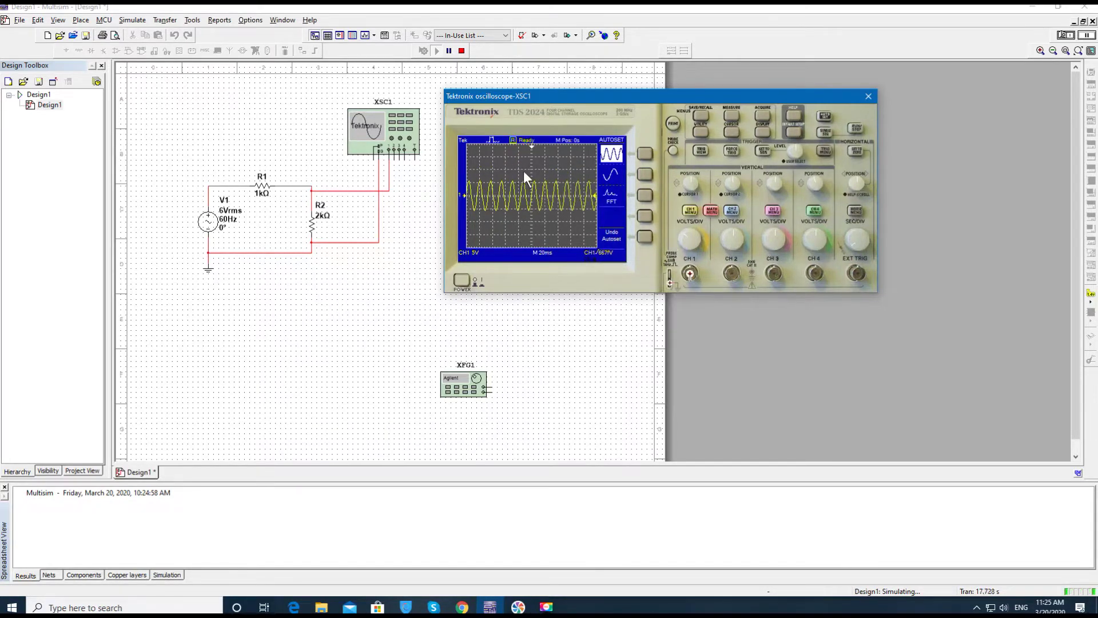
# - Scale the oscilloscope trace to 2 V and 5 ms per division and capture a single acquisition
pyautogui.click(685, 241)
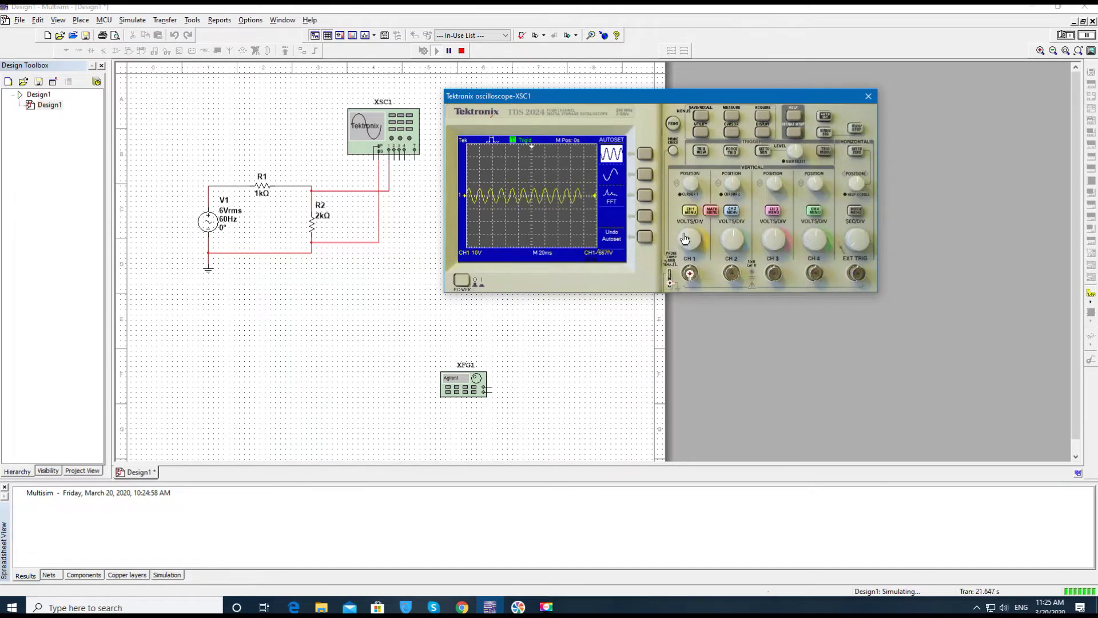
pyautogui.scroll(-2, 685, 239)
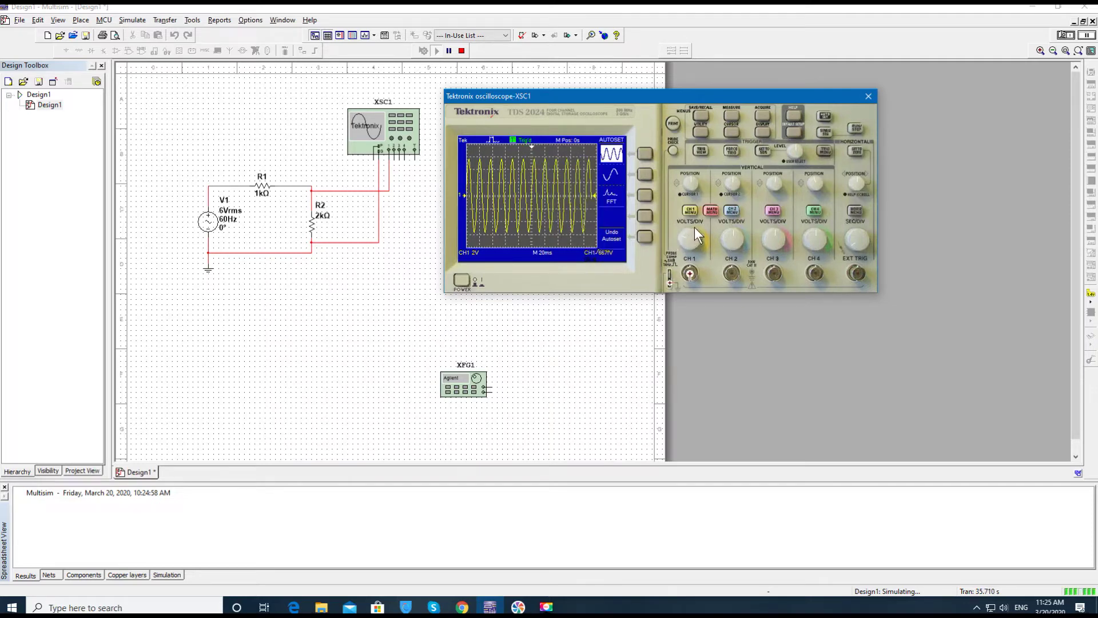
pyautogui.click(853, 243)
pyautogui.click(853, 243)
pyautogui.click(852, 243)
pyautogui.click(852, 243)
pyautogui.click(853, 245)
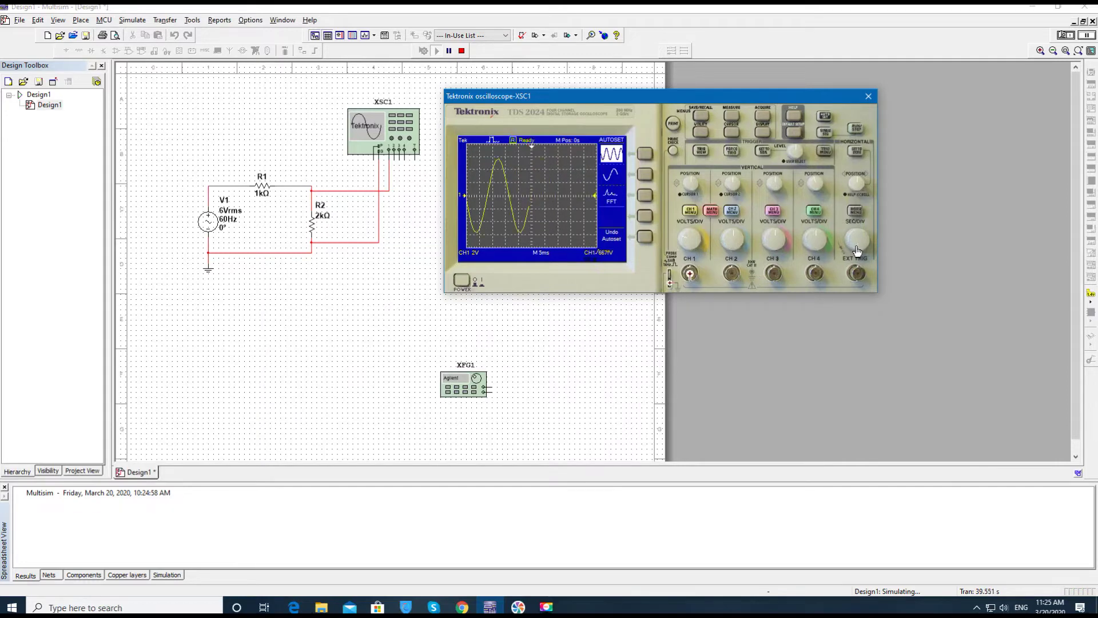
pyautogui.click(859, 250)
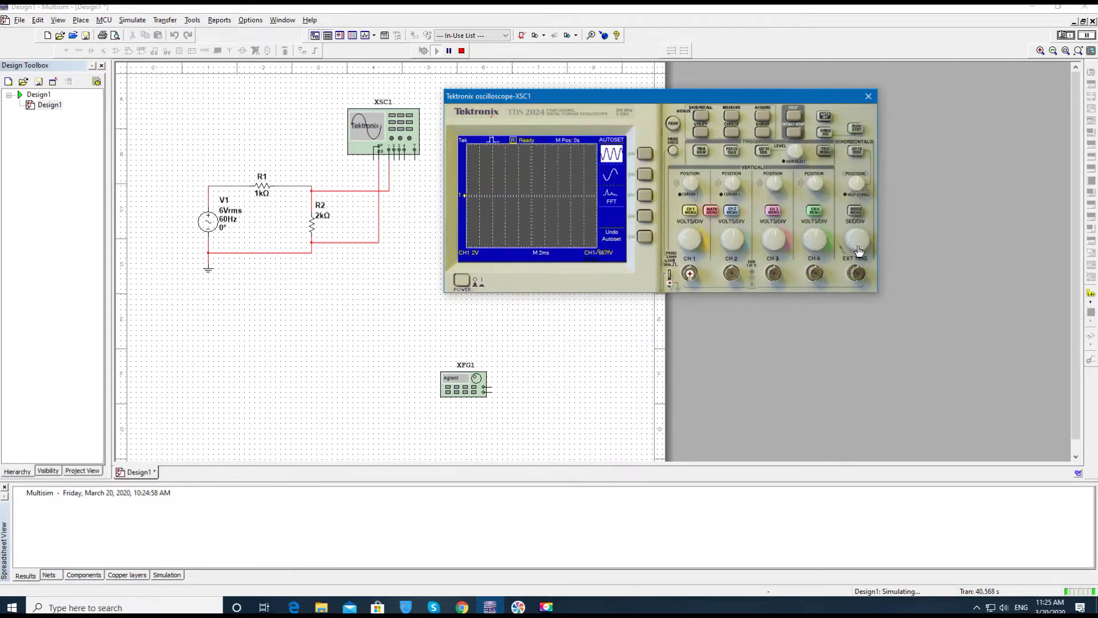
pyautogui.click(854, 251)
pyautogui.click(827, 137)
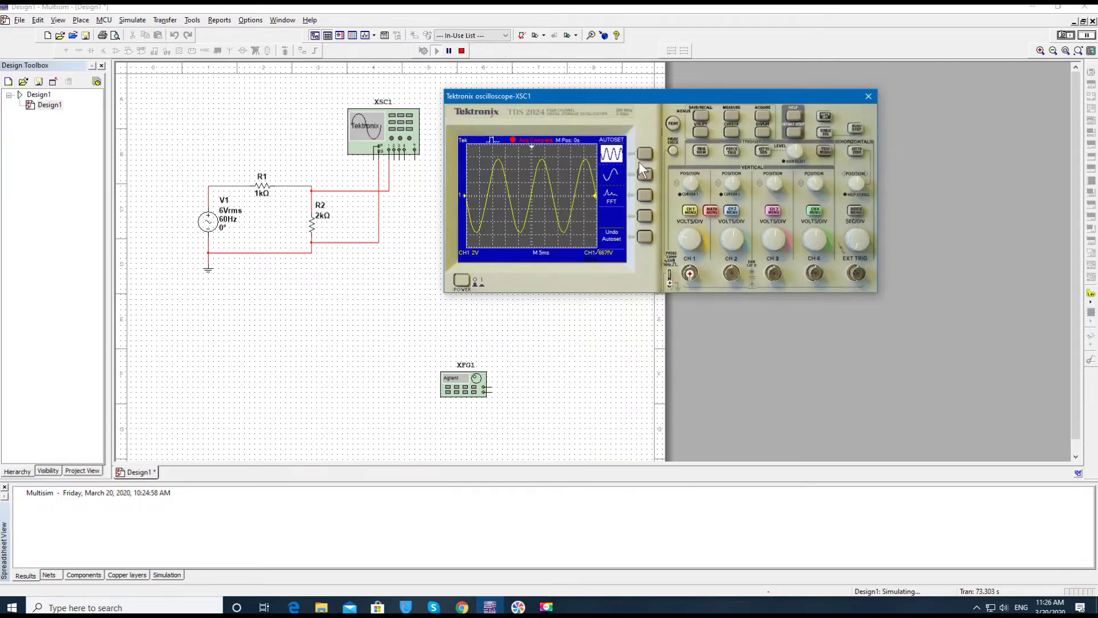
# - Set the first channel 1 measurement on the oscilloscope to Cyc RMS and return to the measurement overview
pyautogui.click(732, 117)
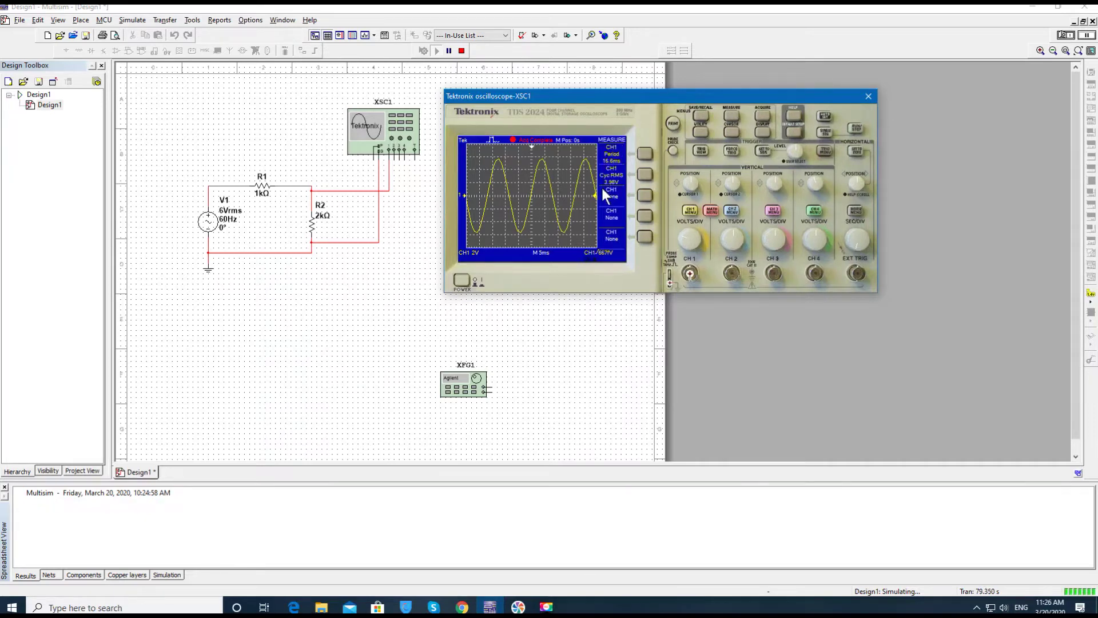
pyautogui.click(645, 155)
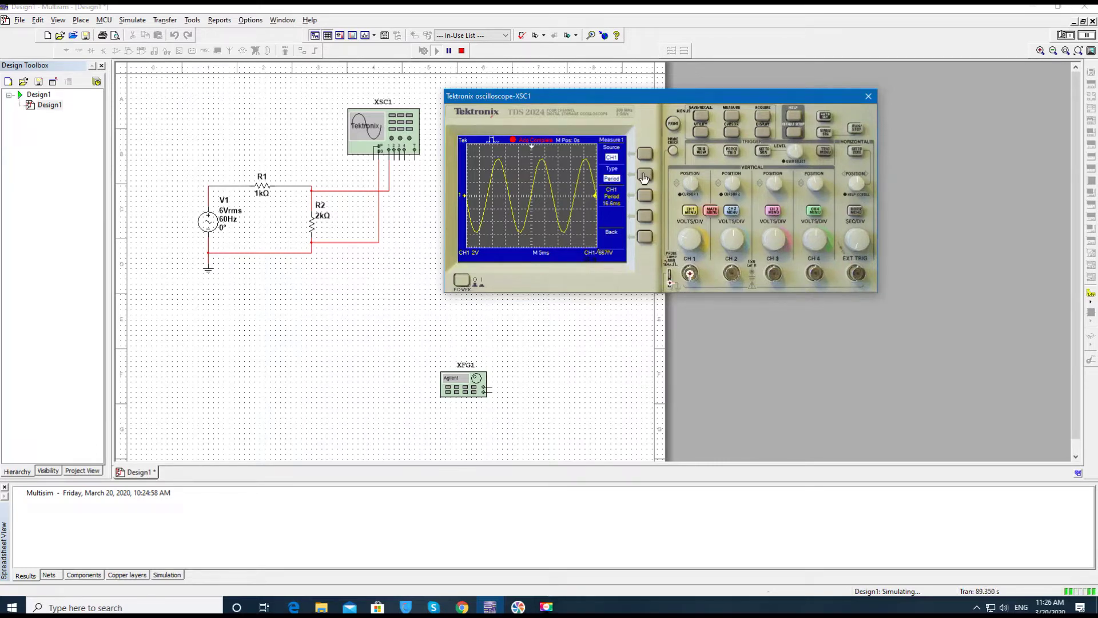
pyautogui.click(644, 178)
pyautogui.click(644, 177)
pyautogui.click(644, 177)
pyautogui.click(644, 177)
pyautogui.click(644, 178)
pyautogui.click(644, 177)
pyautogui.click(644, 178)
pyautogui.click(644, 177)
pyautogui.click(644, 177)
pyautogui.click(644, 177)
pyautogui.click(644, 178)
pyautogui.click(644, 177)
pyautogui.click(644, 178)
pyautogui.click(645, 178)
pyautogui.click(731, 120)
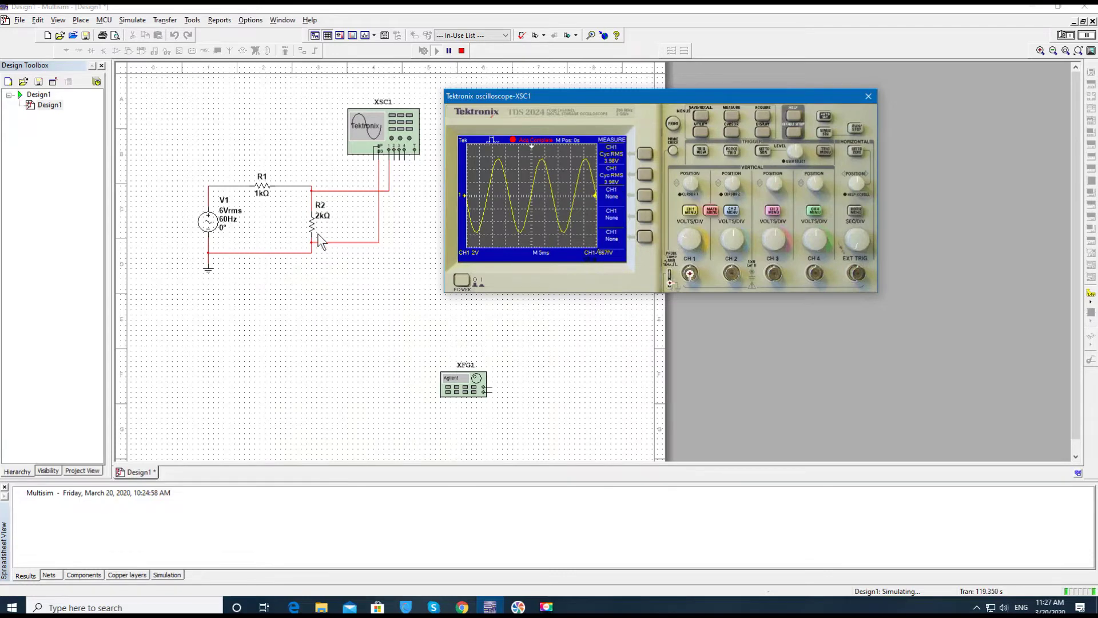
# - Set the second channel 1 measurement to Period and return to the measurement overview
pyautogui.click(643, 176)
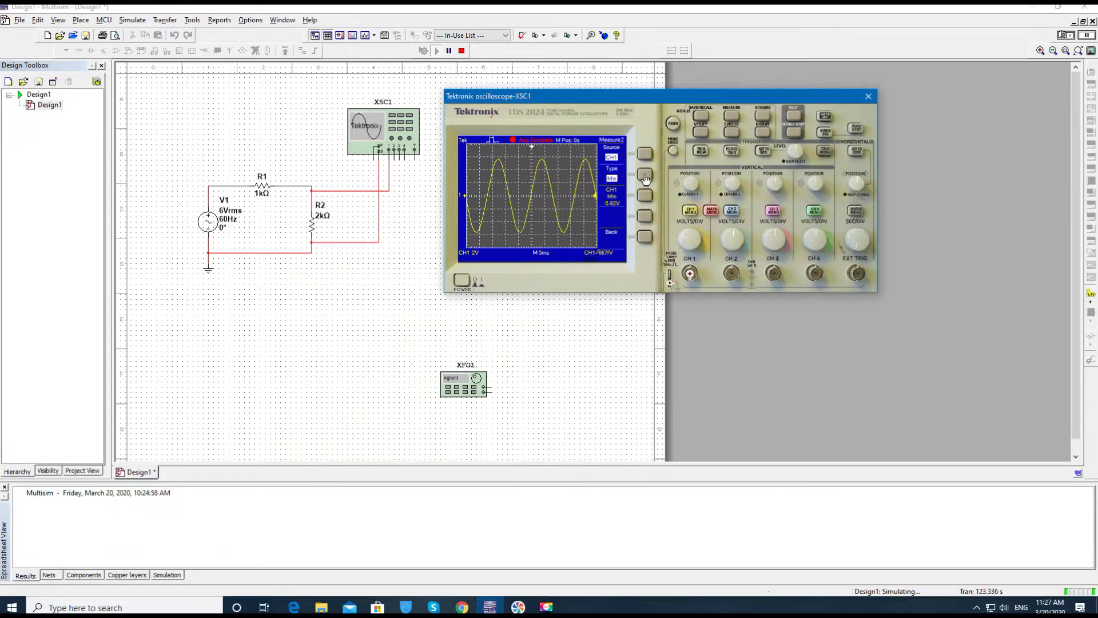
pyautogui.click(645, 176)
pyautogui.click(645, 177)
pyautogui.click(645, 177)
pyautogui.click(646, 176)
pyautogui.click(645, 176)
pyautogui.click(645, 176)
pyautogui.click(646, 176)
pyautogui.click(645, 176)
pyautogui.click(731, 115)
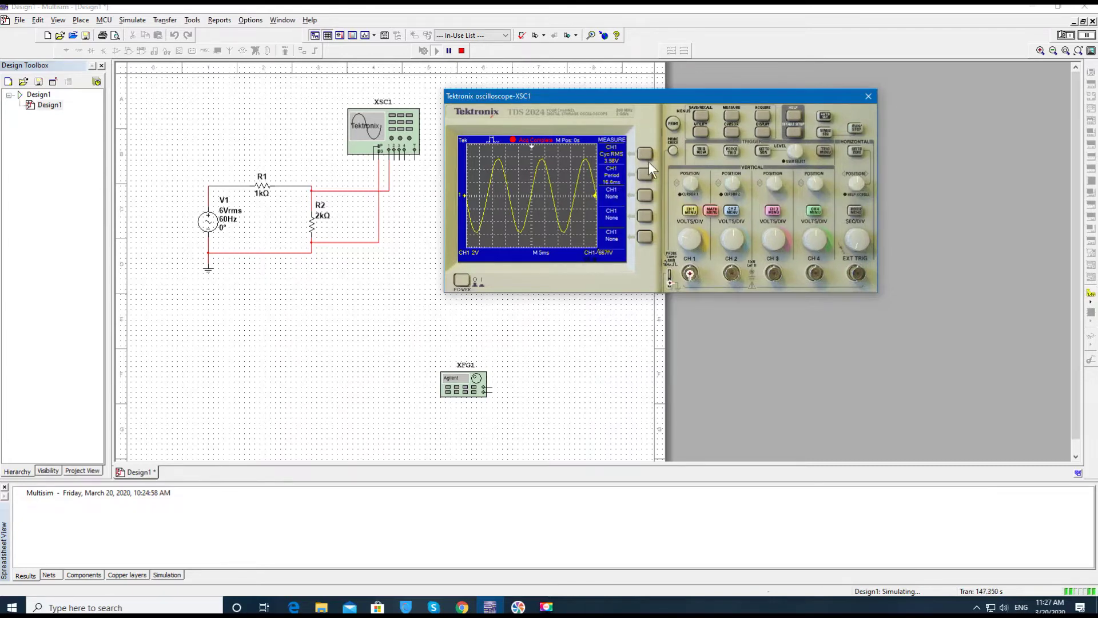
# - Stop the simulation and reconnect the oscilloscope's ground from R2's lower end to the node between R1 and R2
pyautogui.click(462, 50)
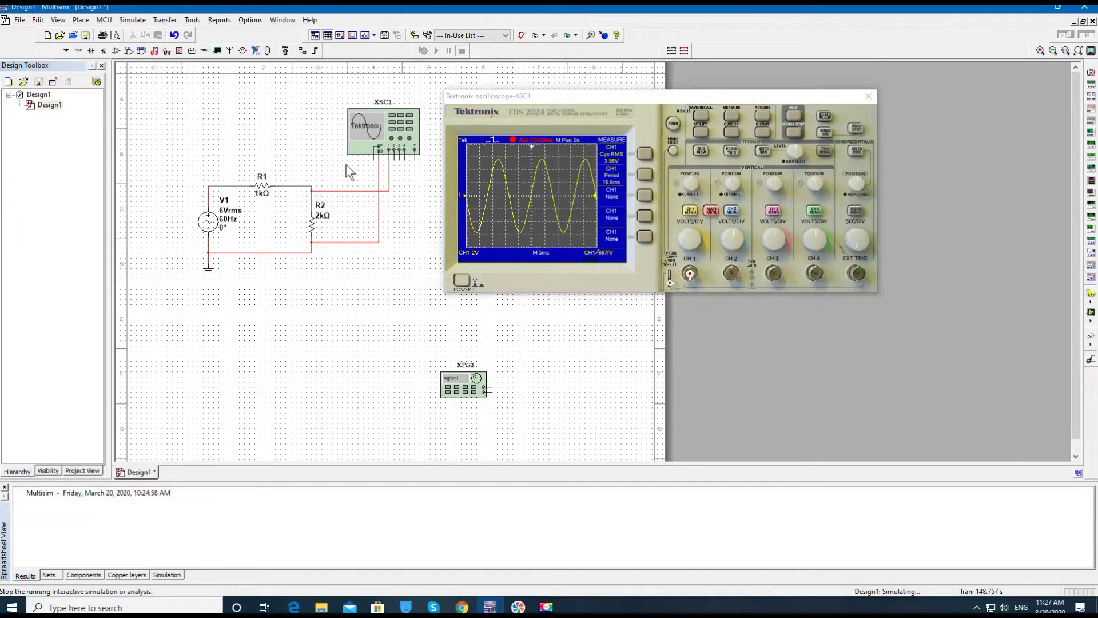
pyautogui.click(362, 242)
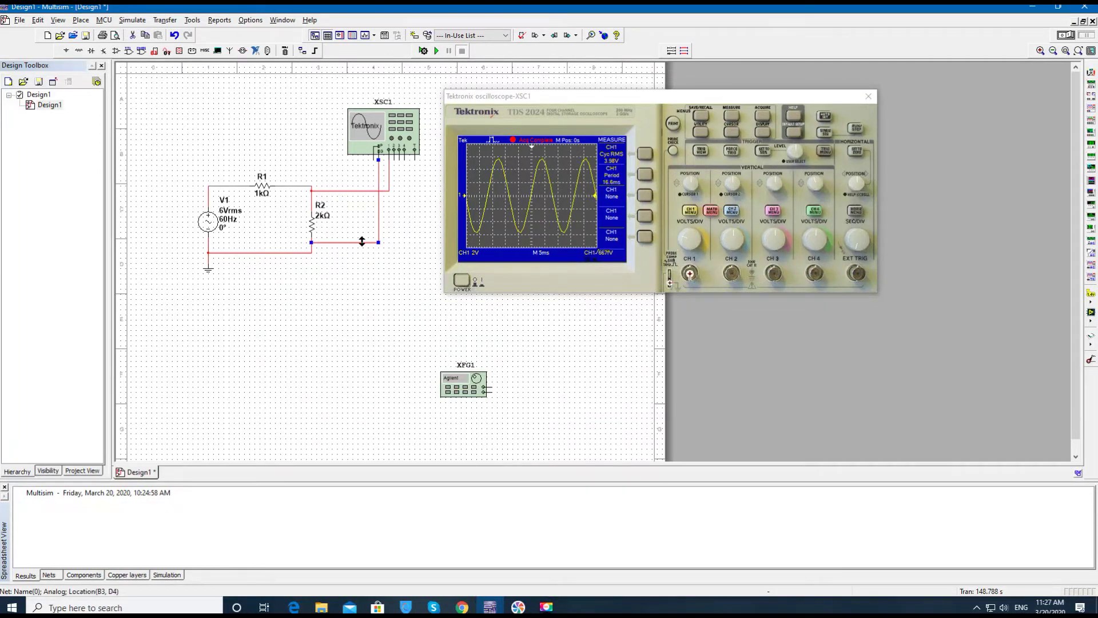
pyautogui.press('Delete')
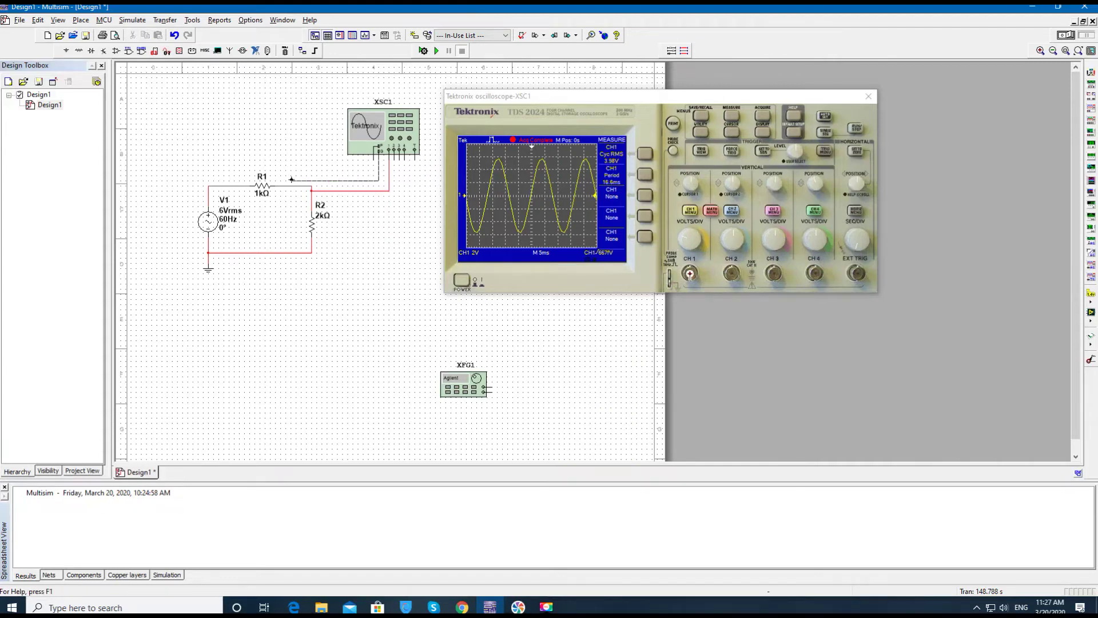
pyautogui.click(290, 186)
# - Delete the channel 1 wire from R2's upper end and reconnect channel 1 to the source side of R1
pyautogui.click(343, 191)
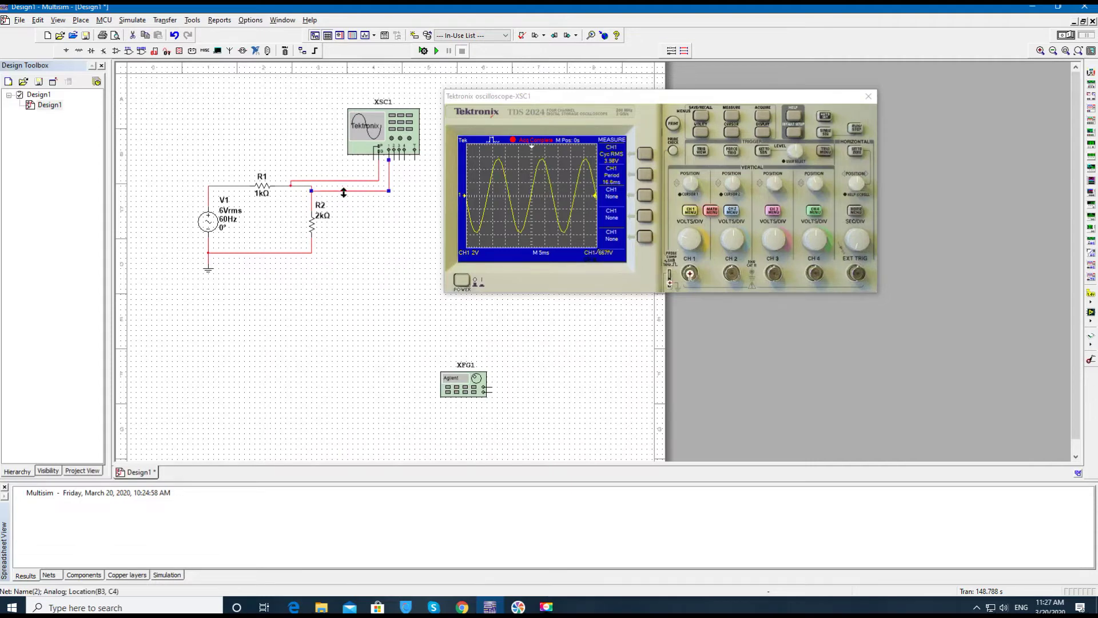
pyautogui.press('Delete')
pyautogui.click(388, 161)
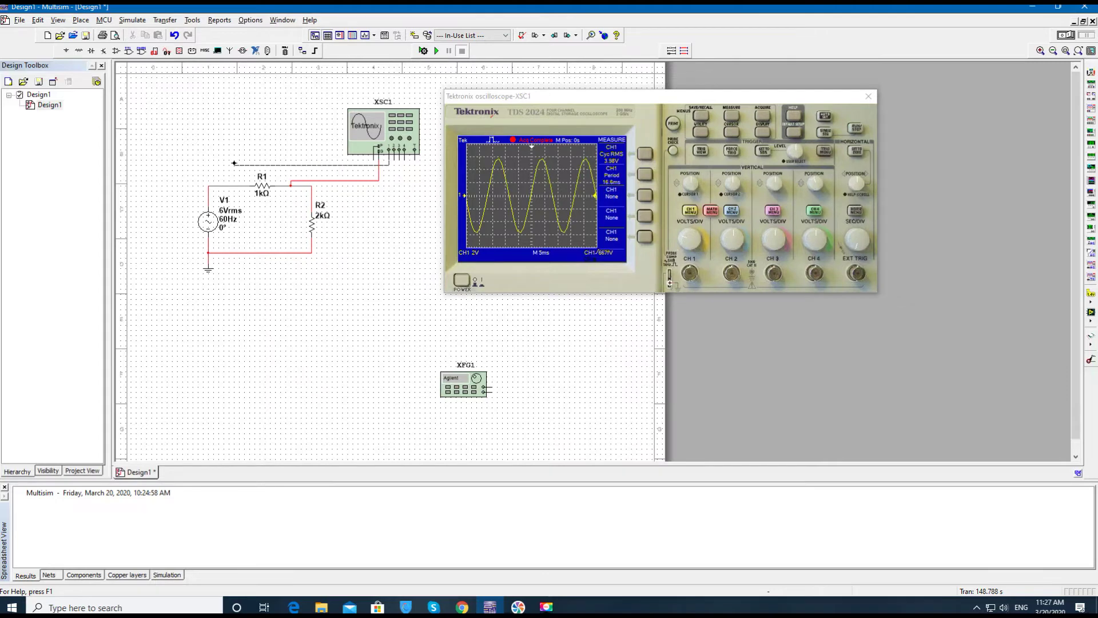
pyautogui.click(234, 184)
# - Rerun the simulation, autoset and capture a single acquisition of the R1 voltage with its measurements displayed
pyautogui.click(436, 50)
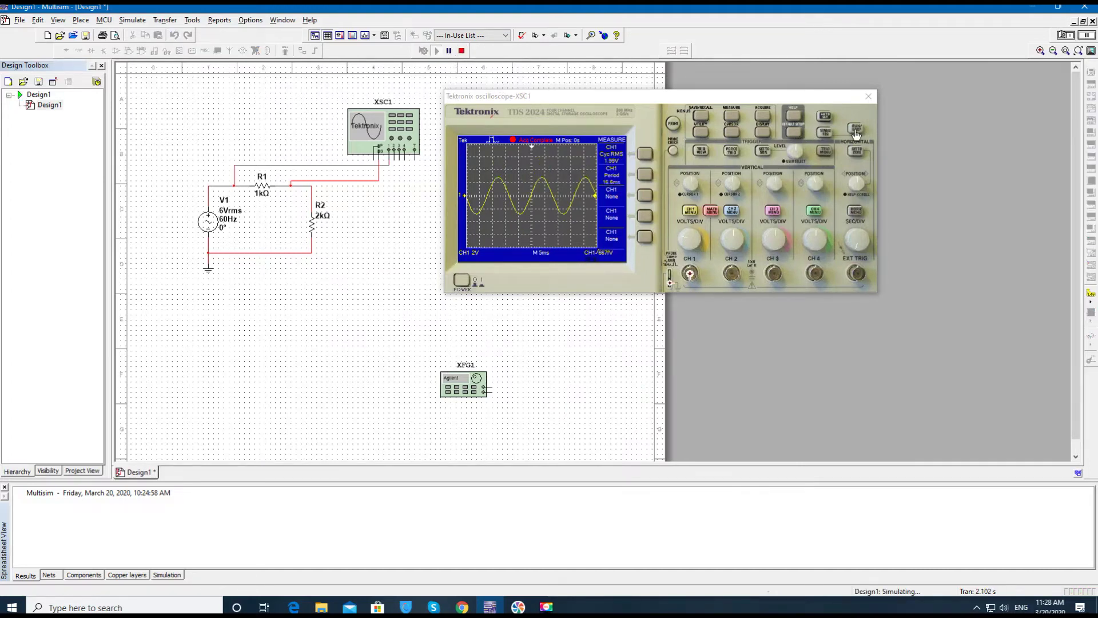
pyautogui.click(824, 117)
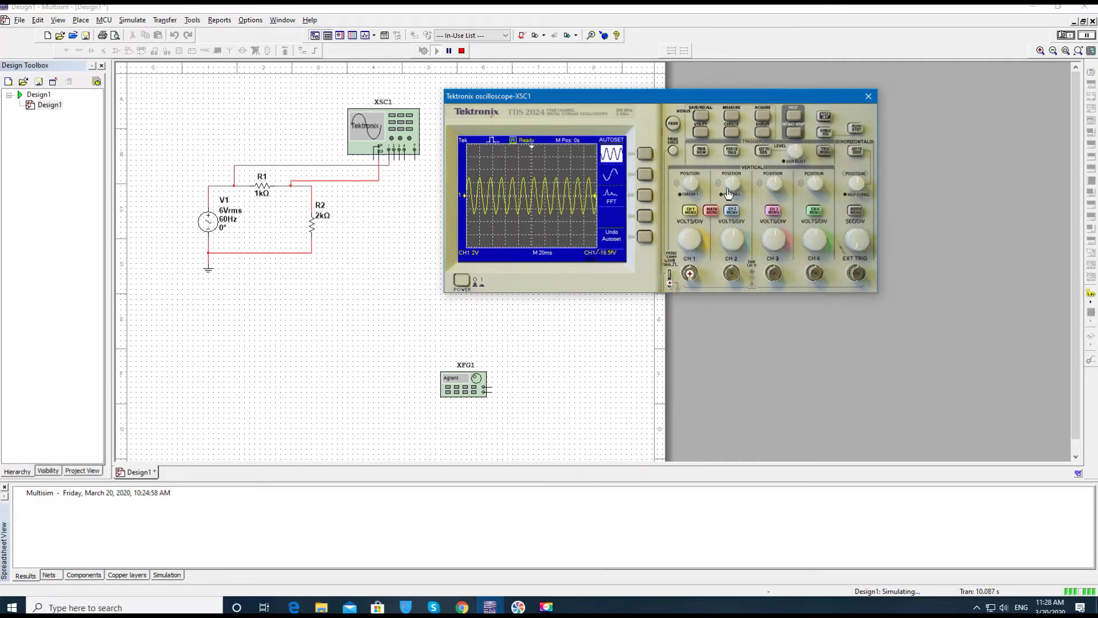
pyautogui.click(825, 133)
pyautogui.click(732, 118)
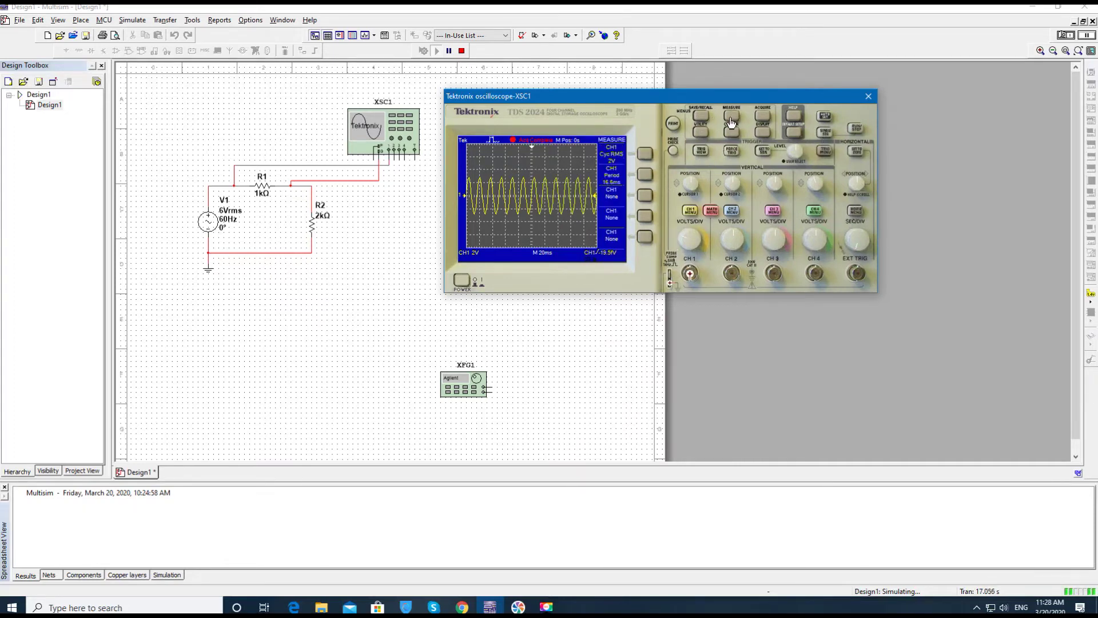
# - Switch the first channel 1 measurement to Freq to read the frequency across R1
pyautogui.click(646, 155)
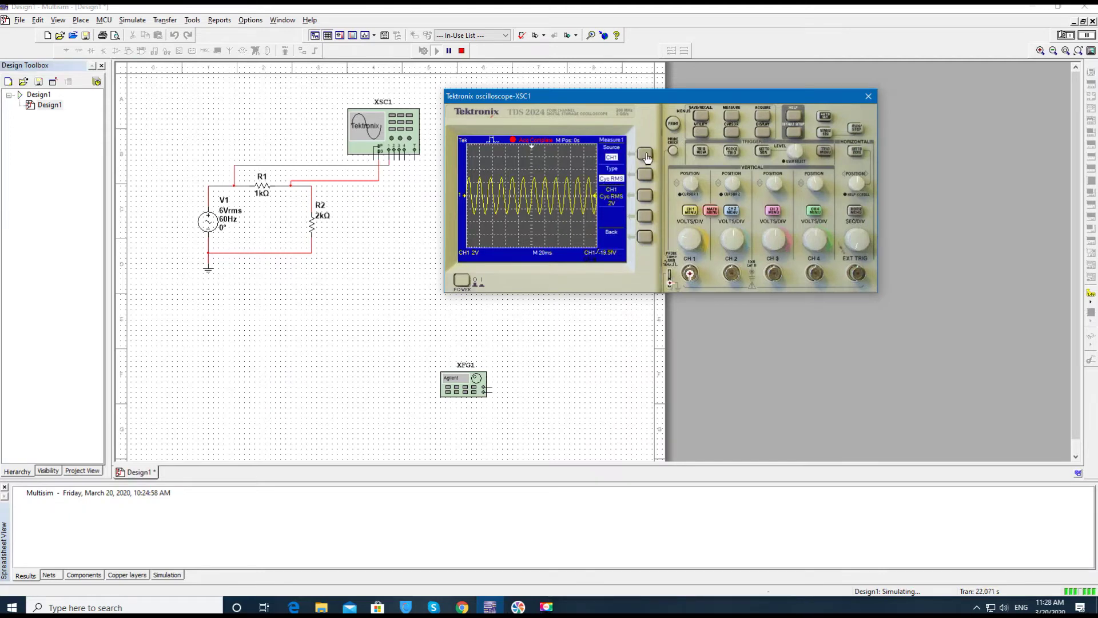
pyautogui.click(646, 174)
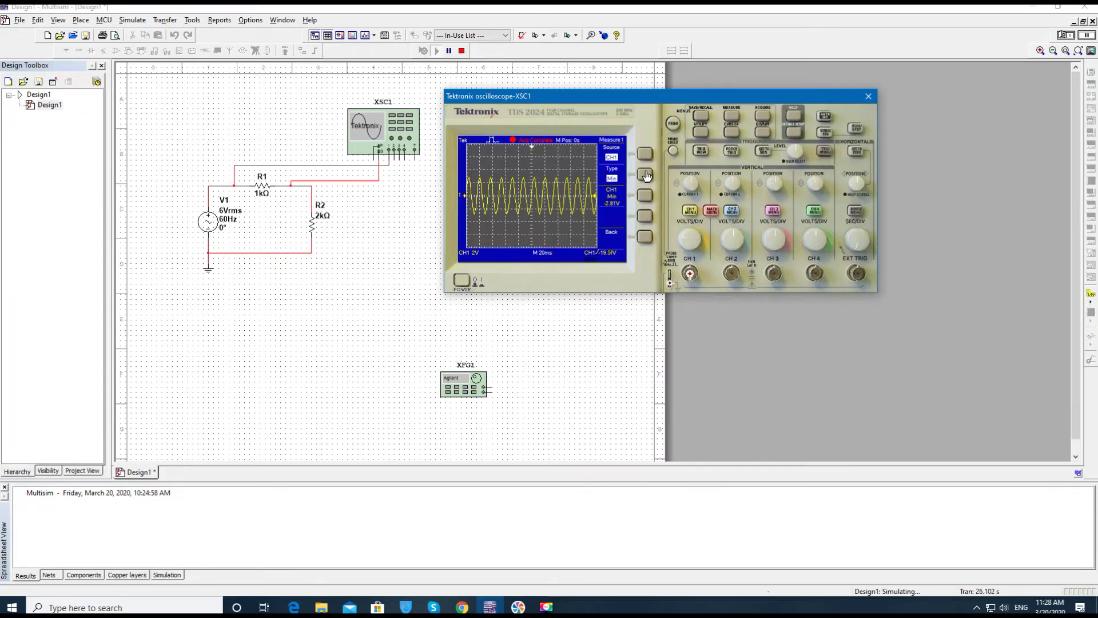
pyautogui.click(645, 174)
pyautogui.click(646, 174)
pyautogui.click(645, 175)
pyautogui.click(645, 175)
pyautogui.click(646, 175)
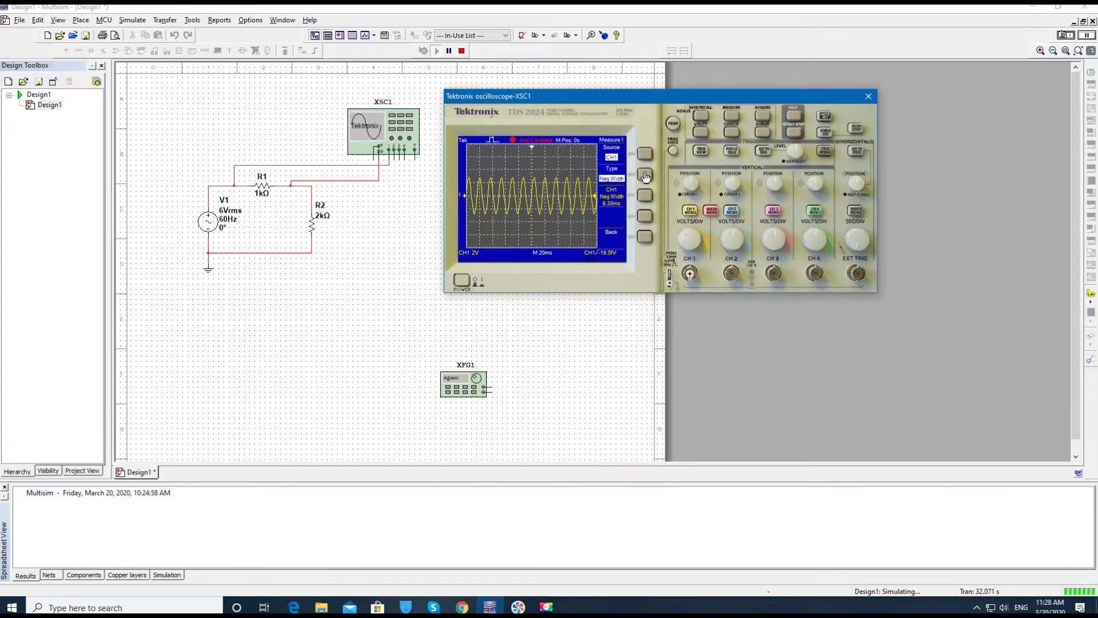
pyautogui.click(645, 175)
pyautogui.click(732, 117)
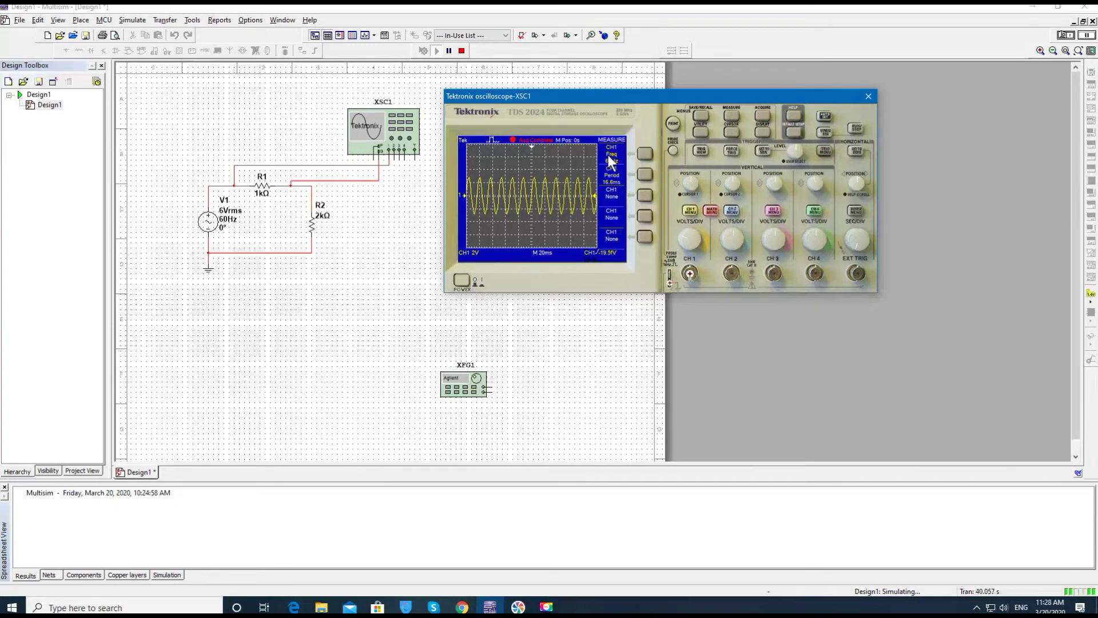
# - Switch the first channel 1 measurement back to Cyc RMS and return to the measurement overview
pyautogui.click(644, 156)
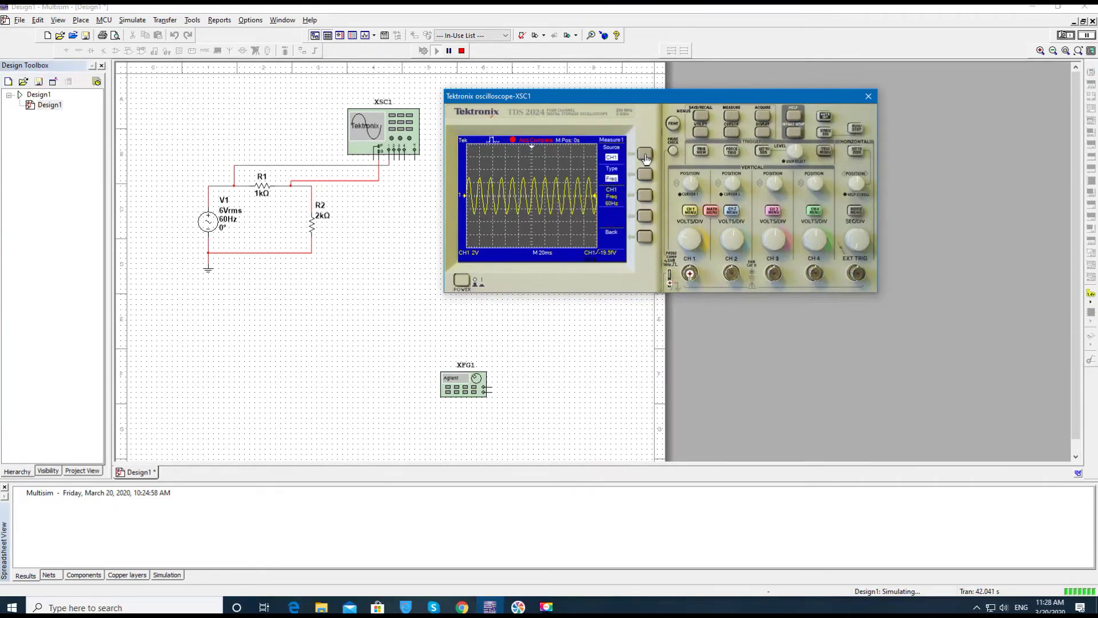
pyautogui.click(647, 175)
pyautogui.click(647, 175)
pyautogui.click(646, 175)
pyautogui.click(647, 175)
pyautogui.click(732, 117)
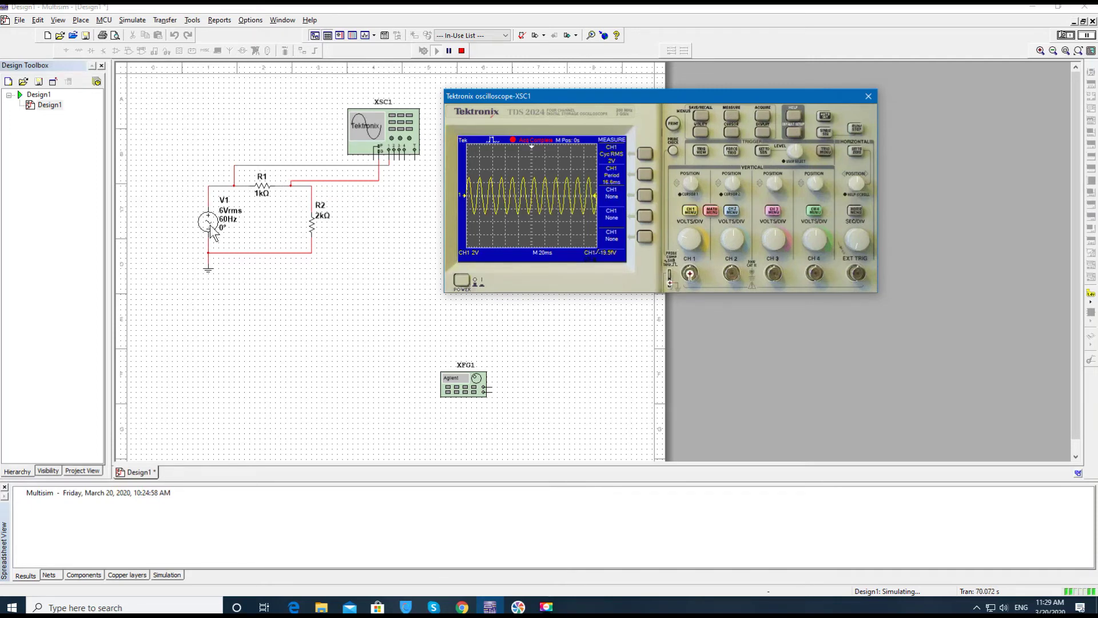
# - Open the front panel of the Agilent function generator XFG1 and switch its power off and on again
pyautogui.doubleClick(461, 385)
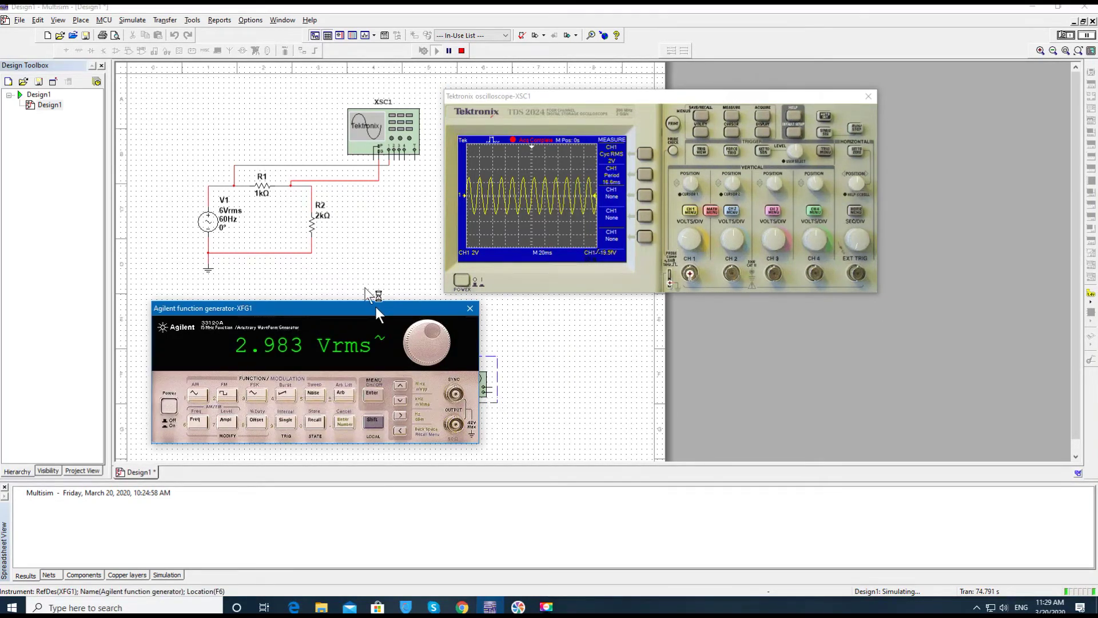
pyautogui.moveTo(376, 307); pyautogui.dragTo(371, 306)
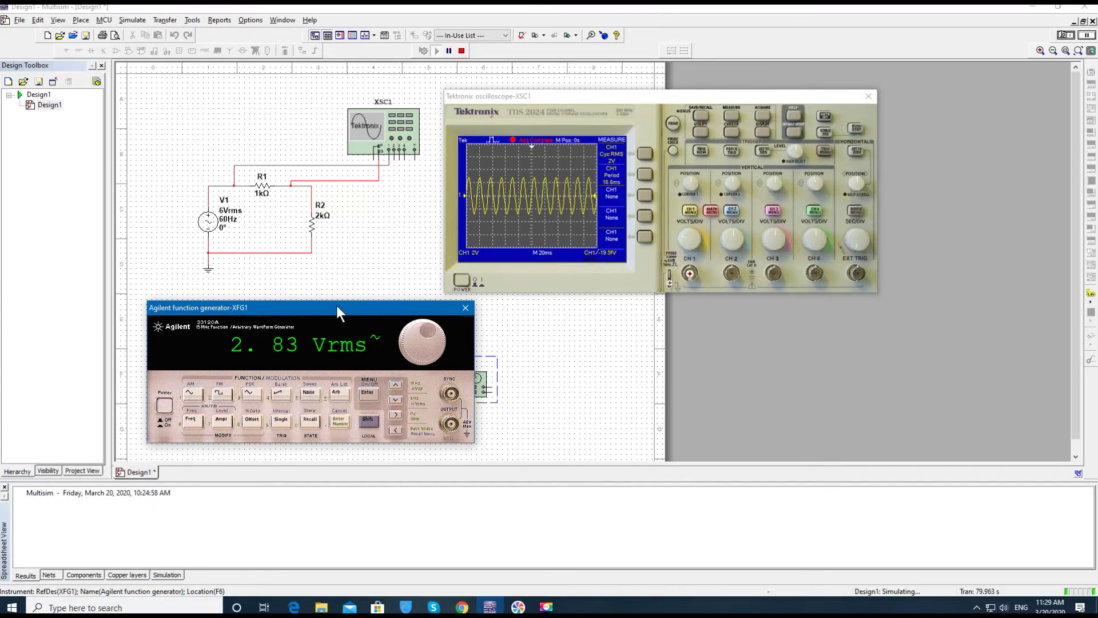
pyautogui.click(164, 406)
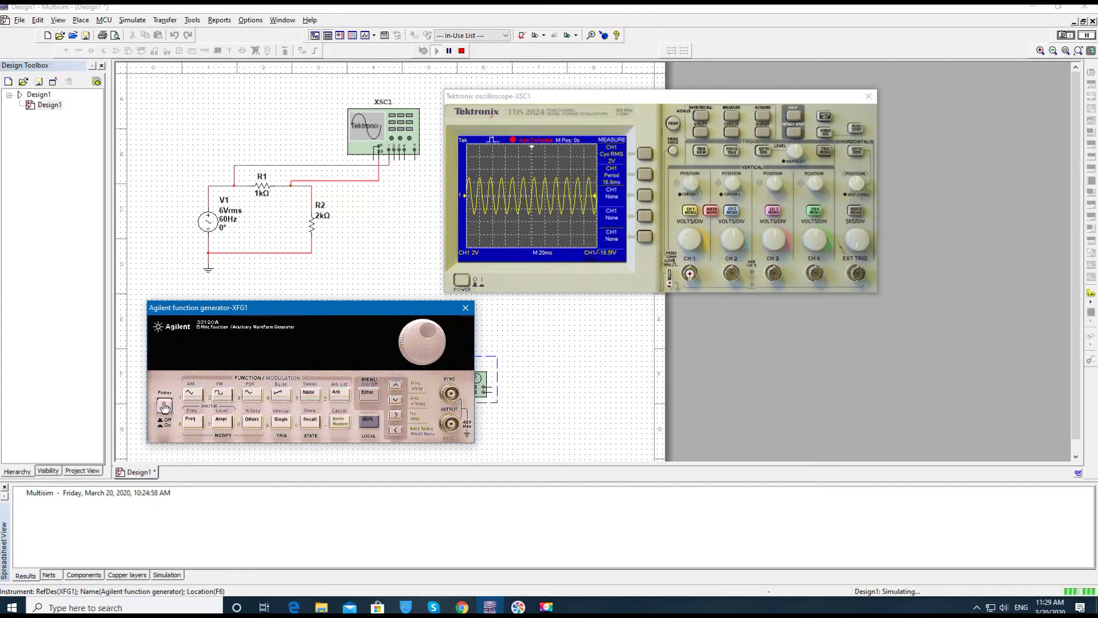
pyautogui.click(164, 405)
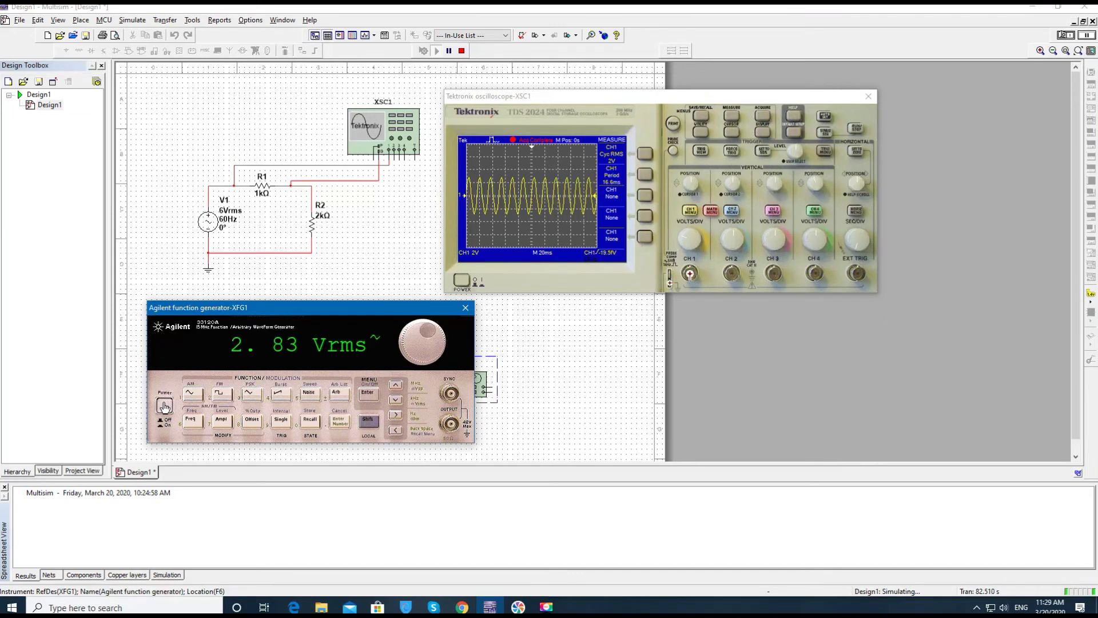
# - Enter 1.5 as the function generator's amplitude through numeric entry and confirm it with a voltage unit
pyautogui.click(339, 424)
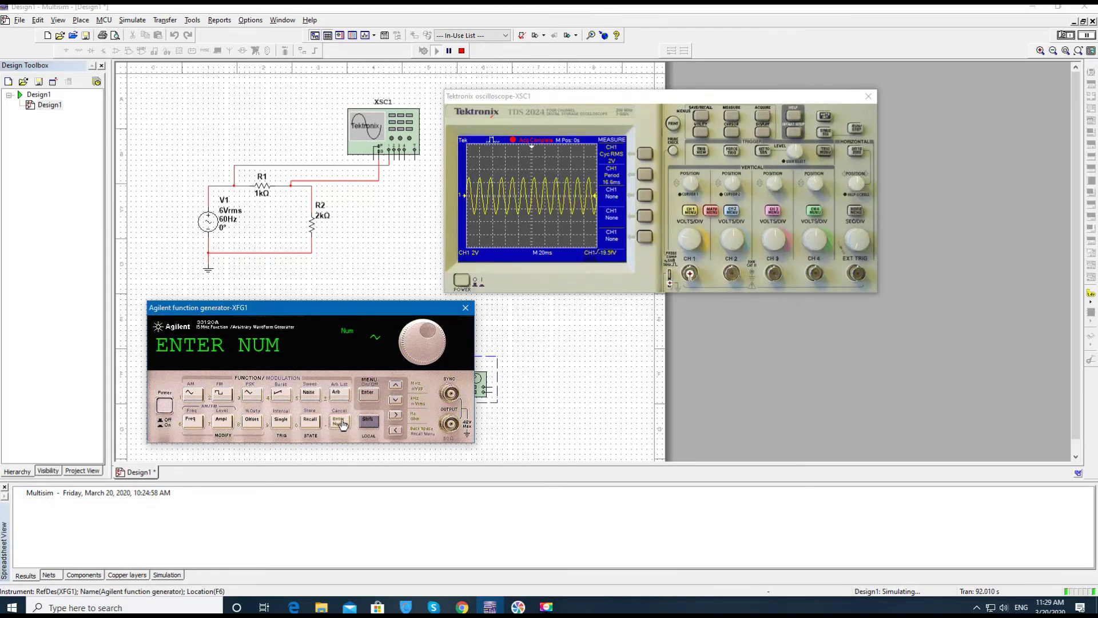
pyautogui.write('1.5')
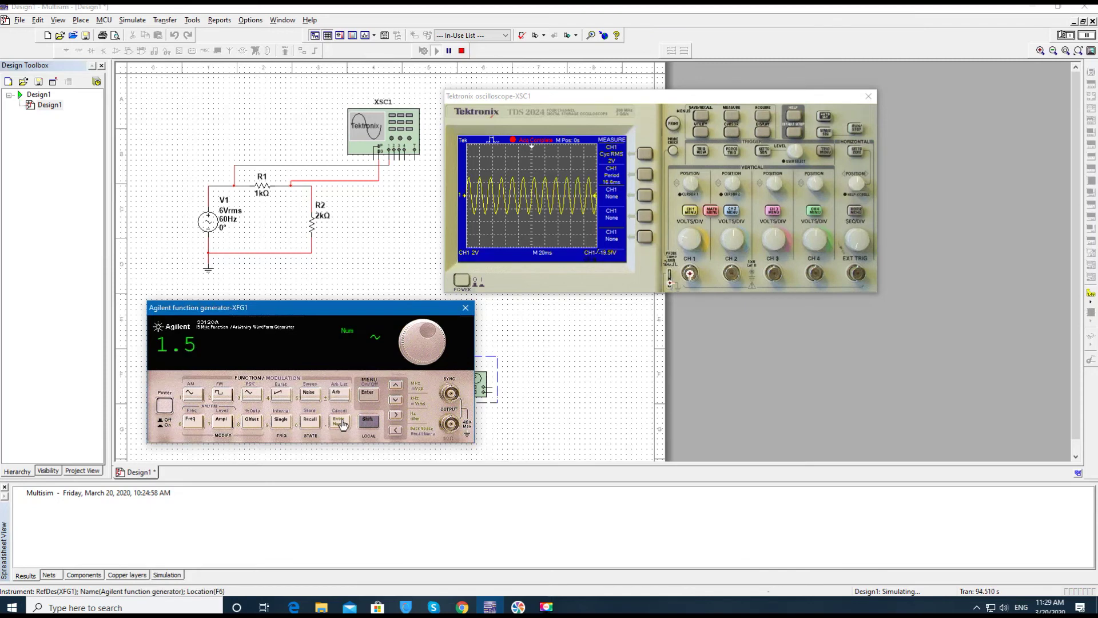
pyautogui.click(395, 404)
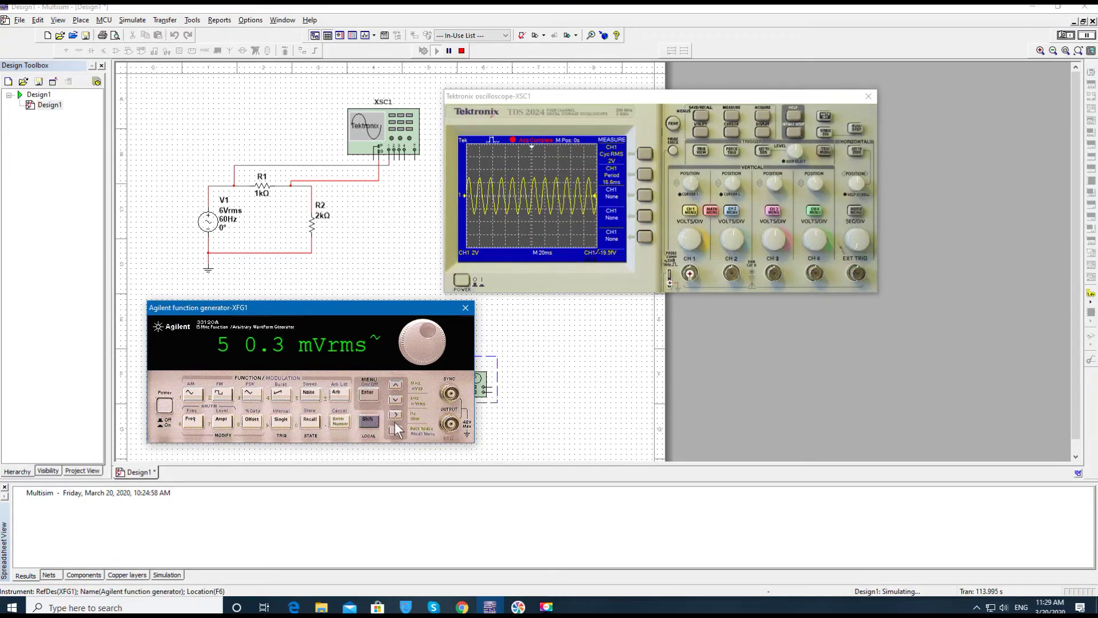
# - Move to the leading digit of the function generator's amplitude and step it up and down
pyautogui.click(395, 431)
pyautogui.click(397, 387)
pyautogui.click(398, 390)
pyautogui.click(397, 404)
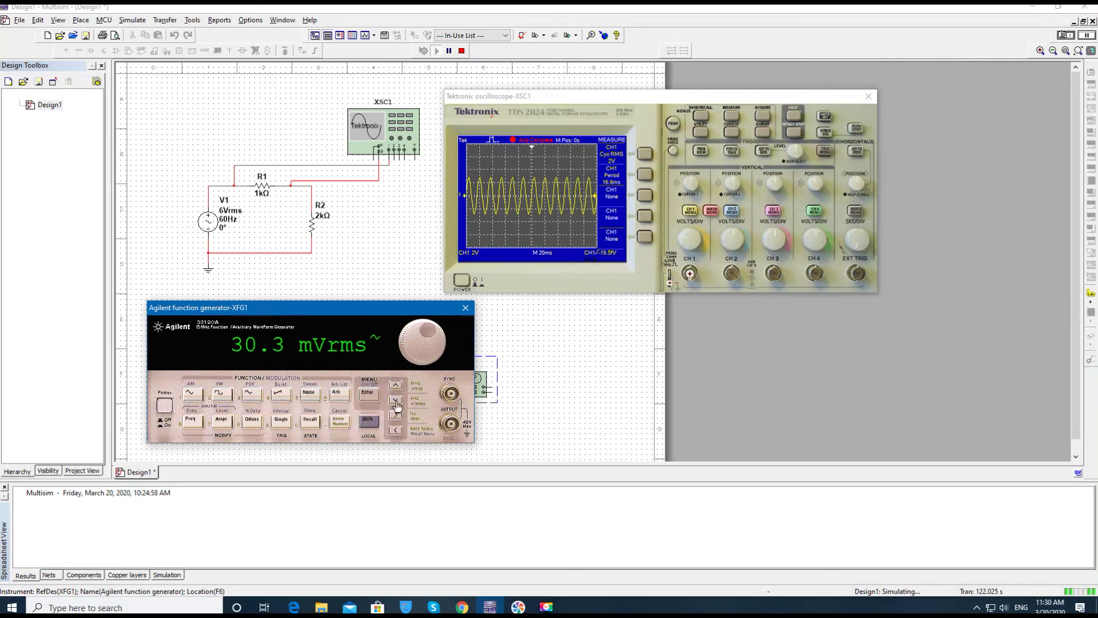